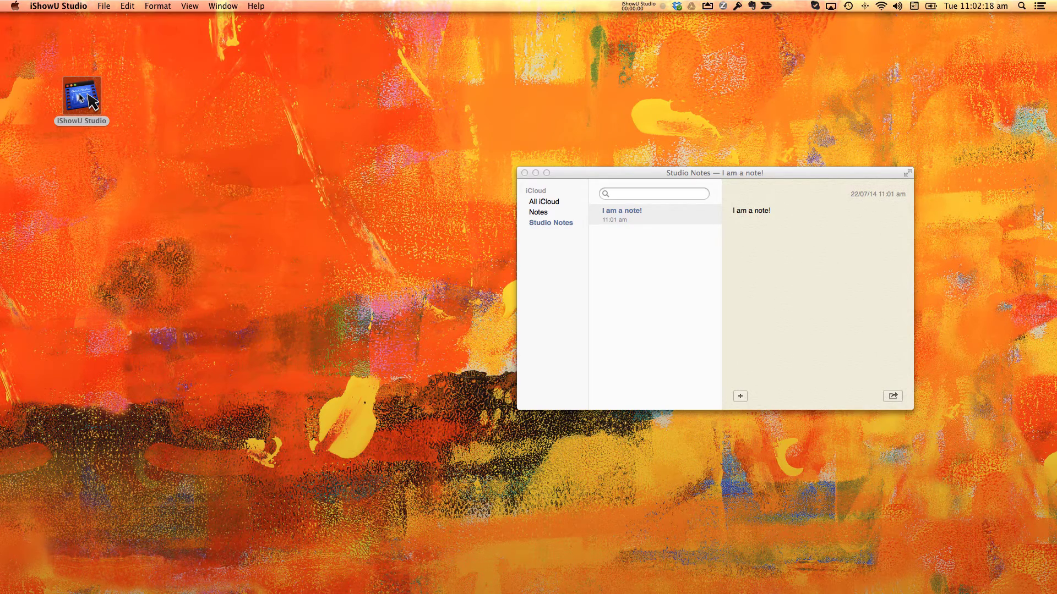
# - Start a new full-screen recording with the Creative HS-1200 Headset kept as the microphone
pyautogui.click(111, 9)
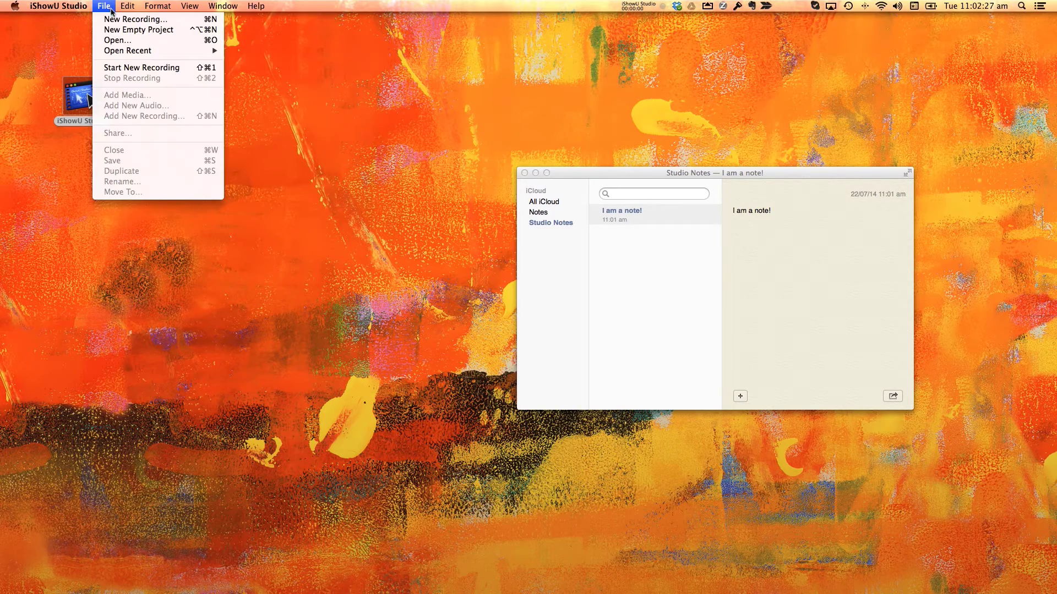
pyautogui.click(114, 18)
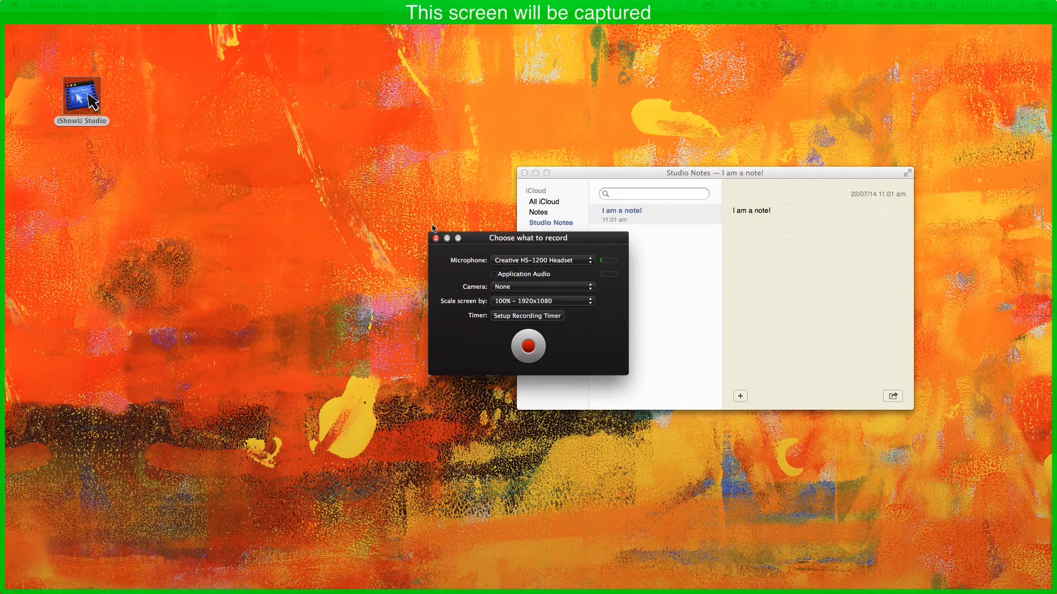
pyautogui.click(587, 263)
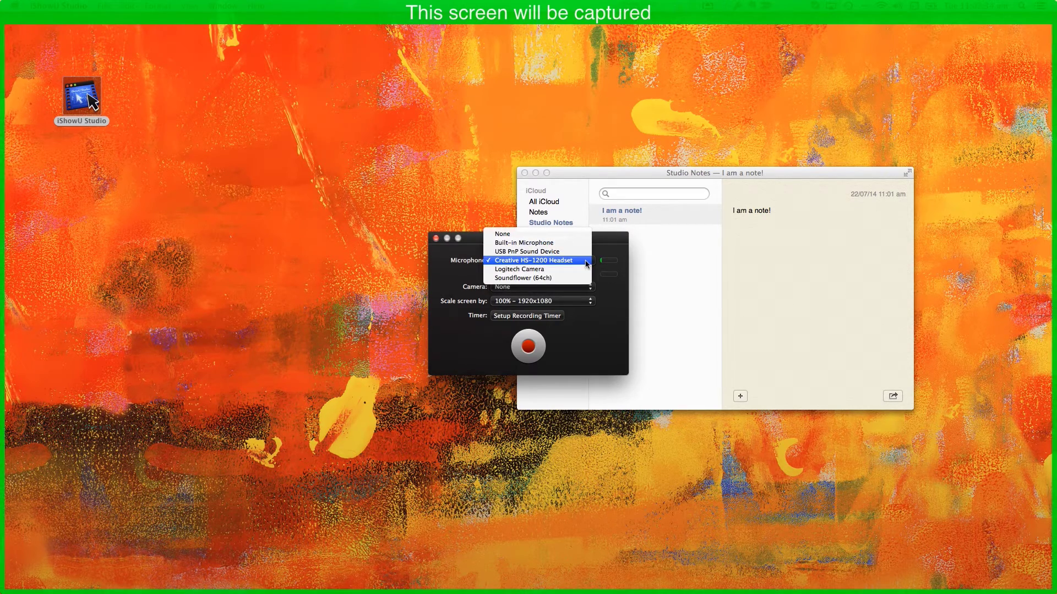
pyautogui.click(587, 263)
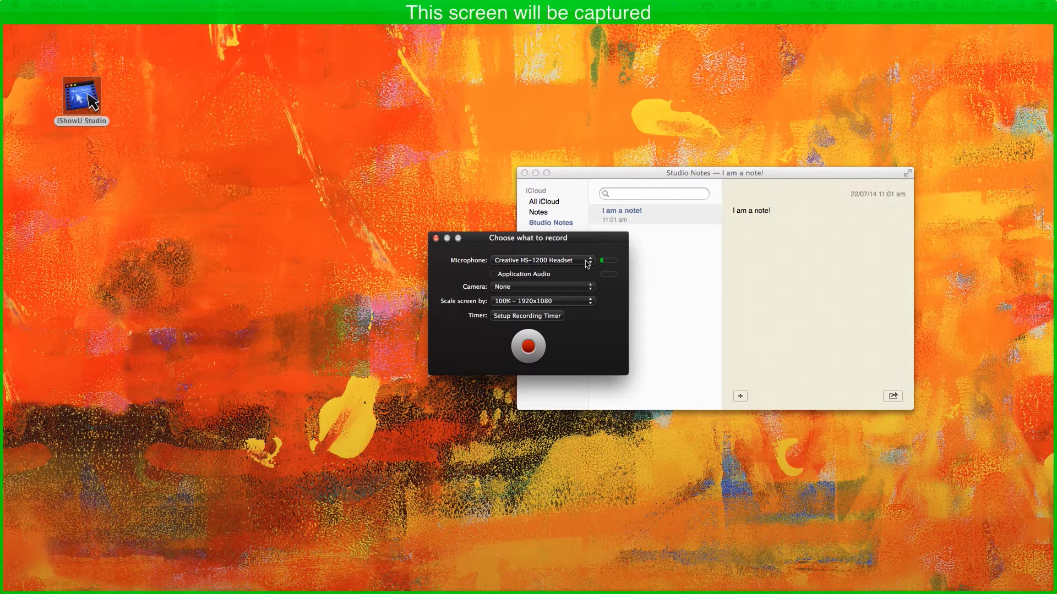
pyautogui.click(528, 346)
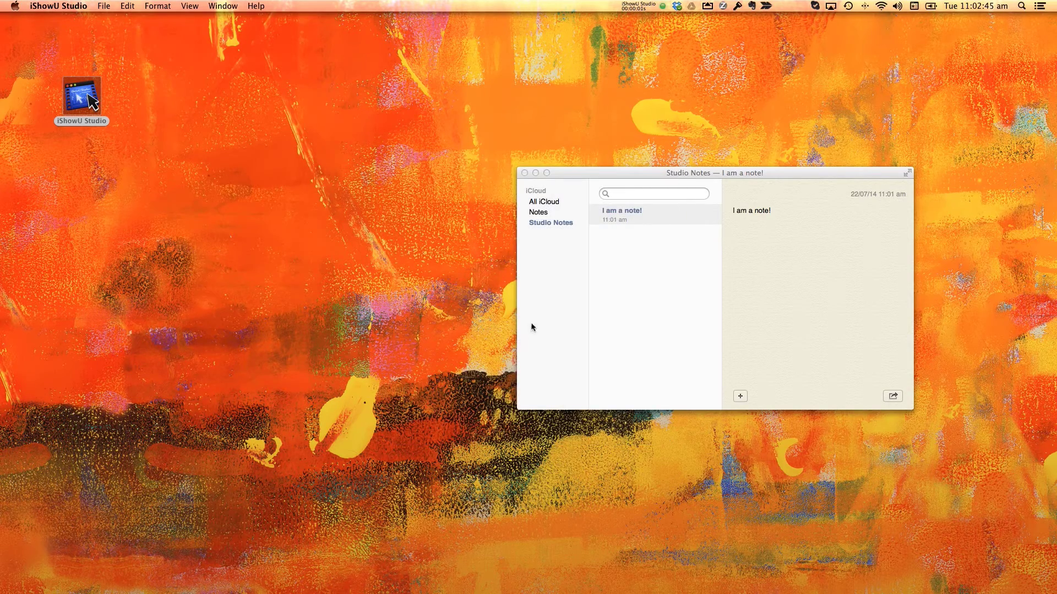
# - Move the Notes window up-left and add 'You will be able to see my typing!' below 'I am a note!'
pyautogui.click(665, 309)
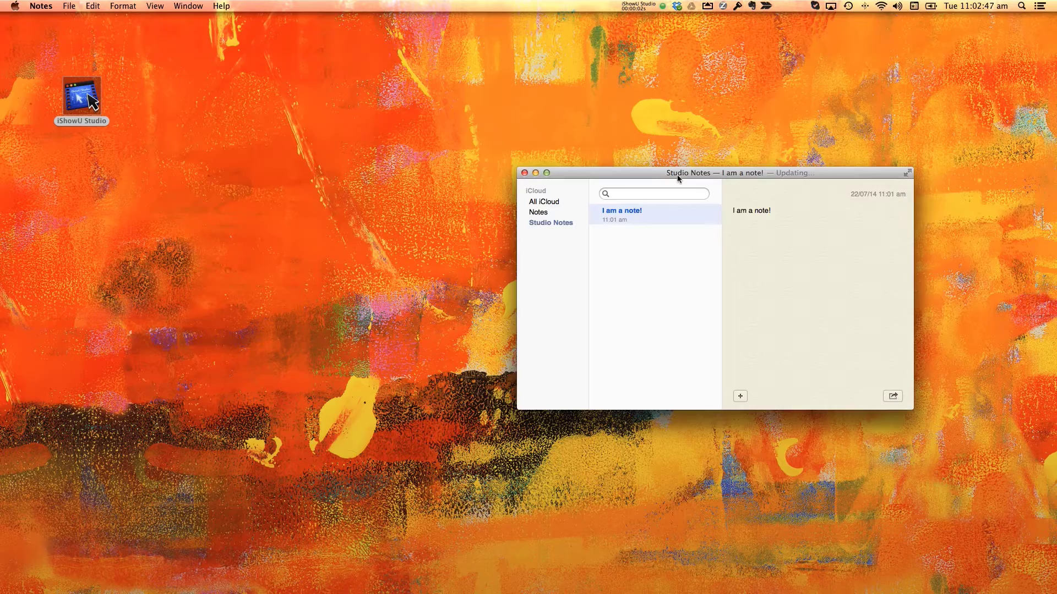
pyautogui.moveTo(681, 174); pyautogui.dragTo(619, 80)
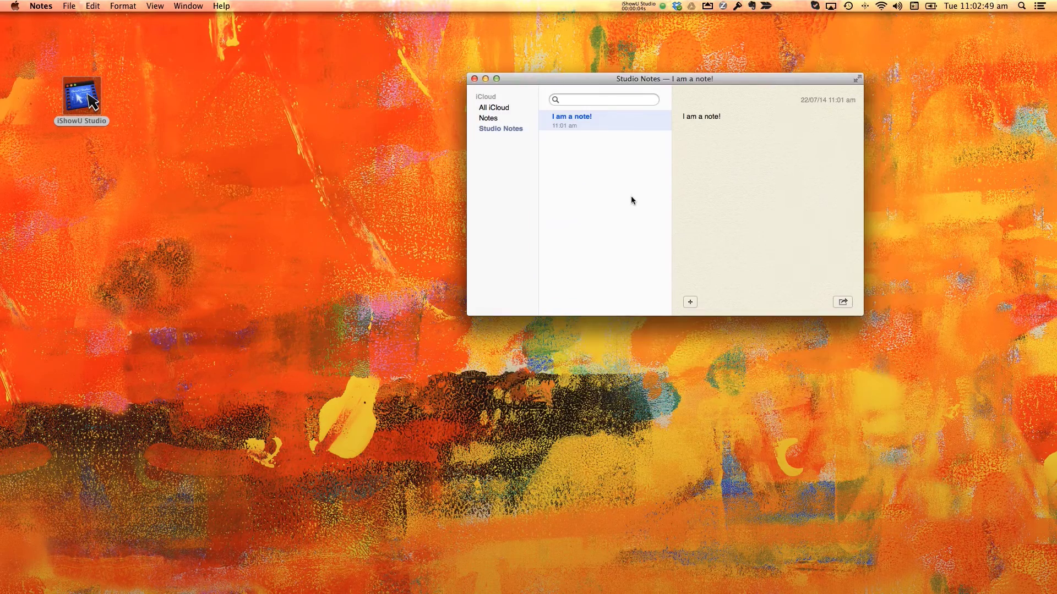
pyautogui.click(730, 118)
pyautogui.press('Return')
pyautogui.press('Return')
pyautogui.write('You will be able ')
pyautogui.write('to see my ')
pyautogui.write('typing!')
pyautogui.press('super+shift+r')
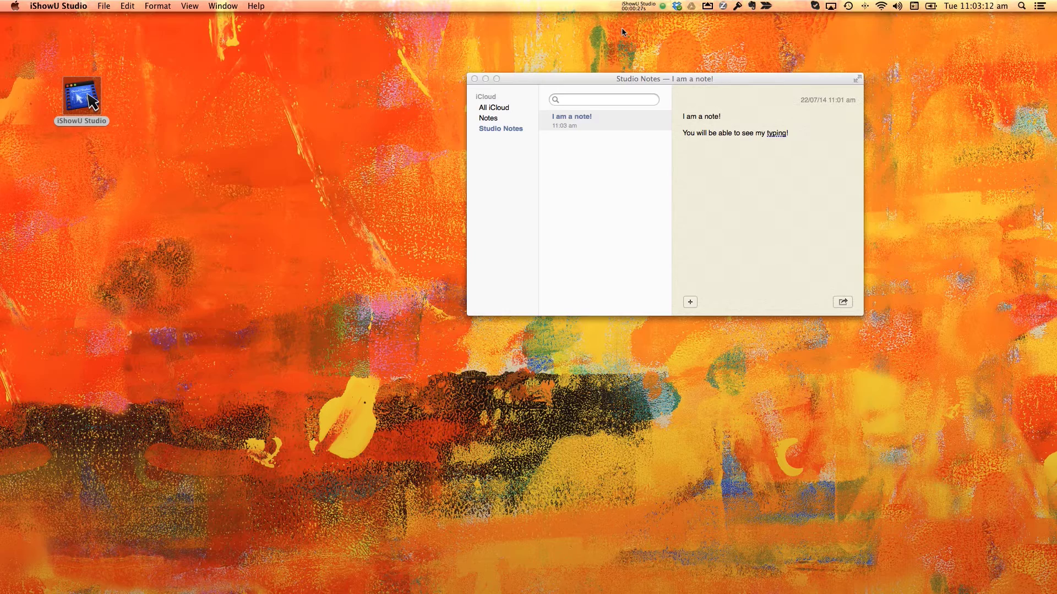
# - Choose Stop Recording from the iShowU Studio menu-bar item to open the footage in the editor
pyautogui.click(642, 10)
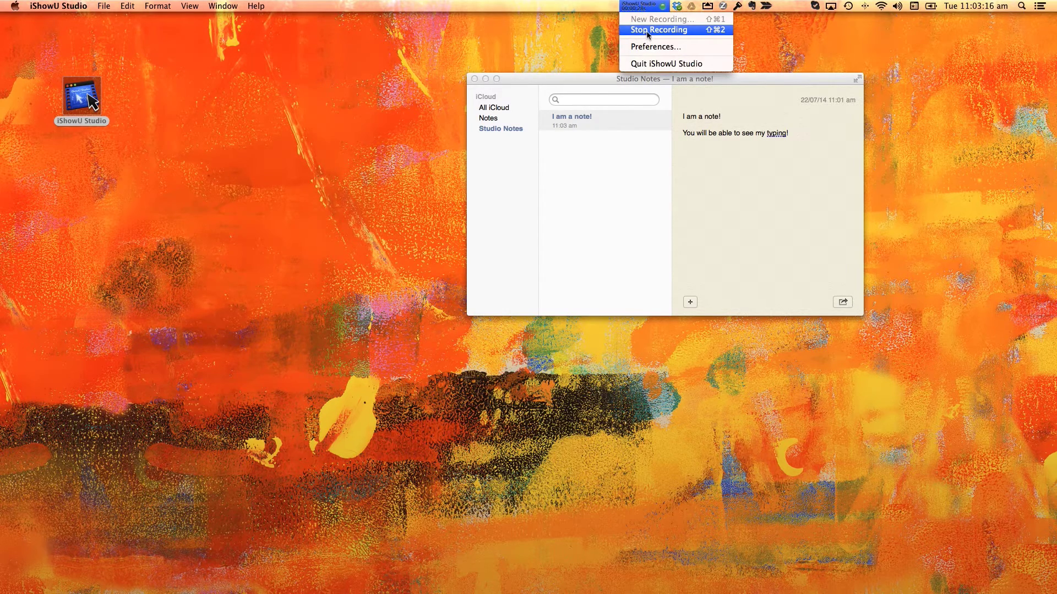
pyautogui.click(647, 31)
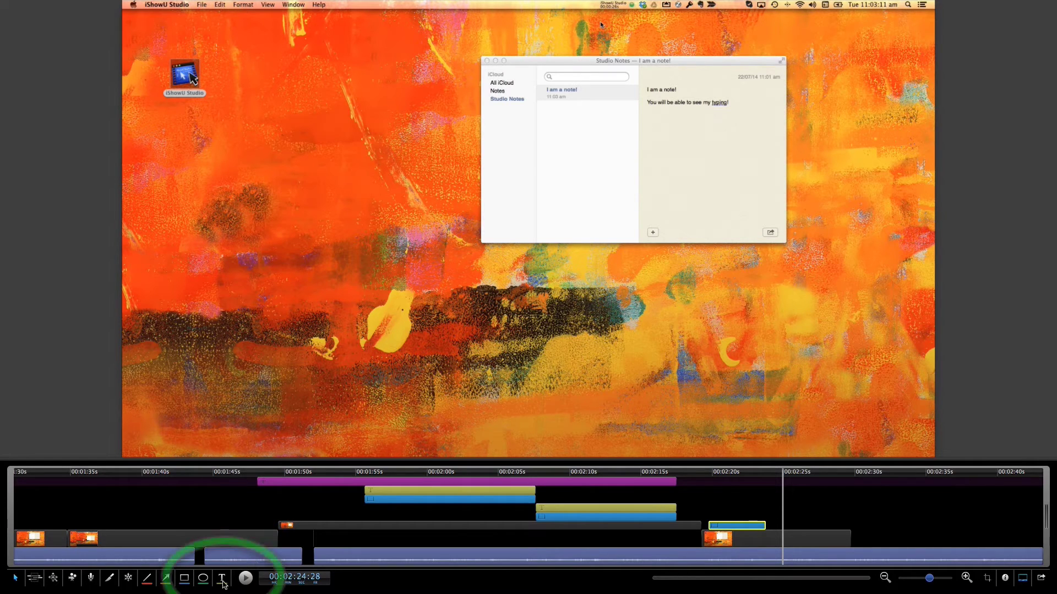
# - Place a Some Text caption below the Notes window and nudge its clip slightly earlier
pyautogui.click(221, 581)
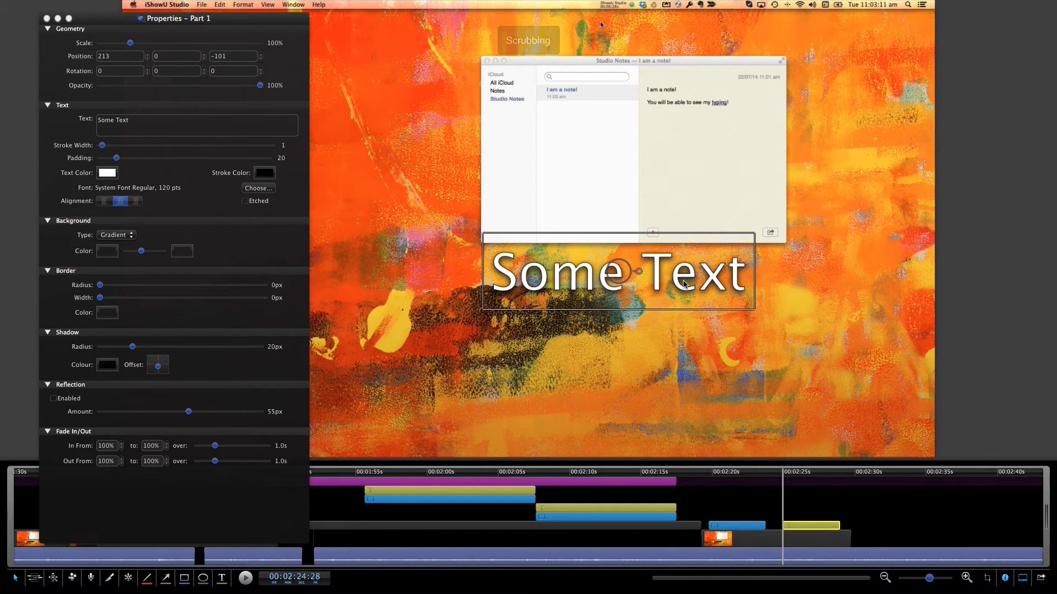
pyautogui.moveTo(620, 275); pyautogui.dragTo(693, 290)
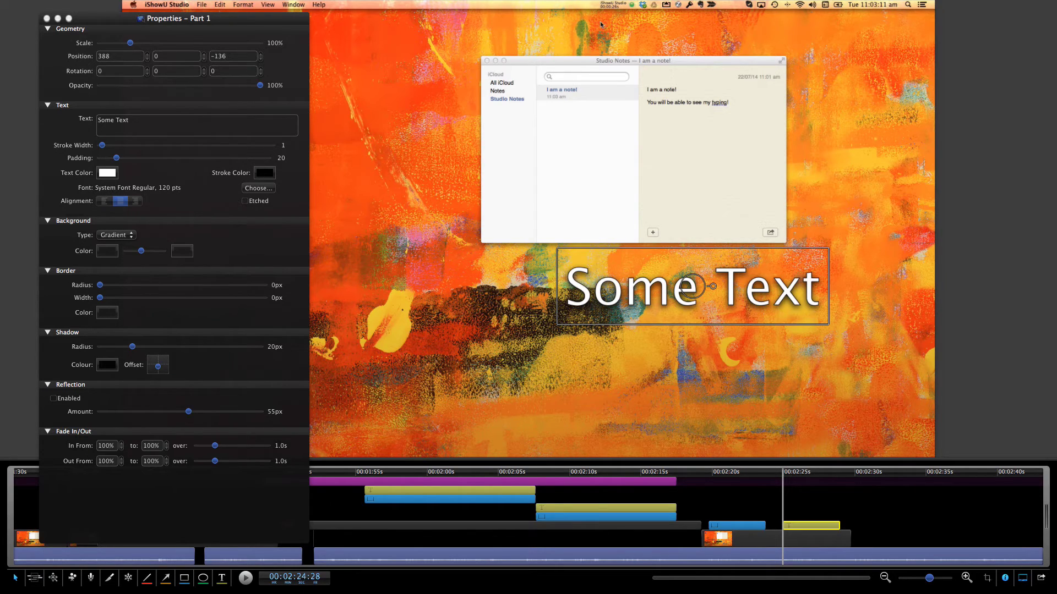
pyautogui.moveTo(807, 528); pyautogui.dragTo(784, 525)
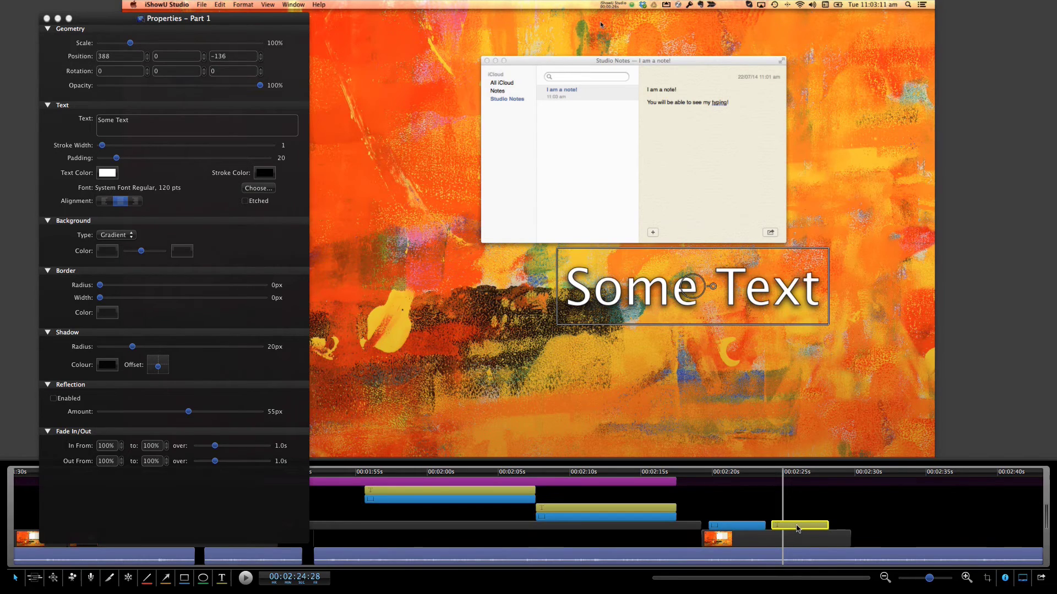
# - Shift the Some Text clip earlier and onto the track below the blue Notes clip
pyautogui.moveTo(784, 525); pyautogui.dragTo(764, 522)
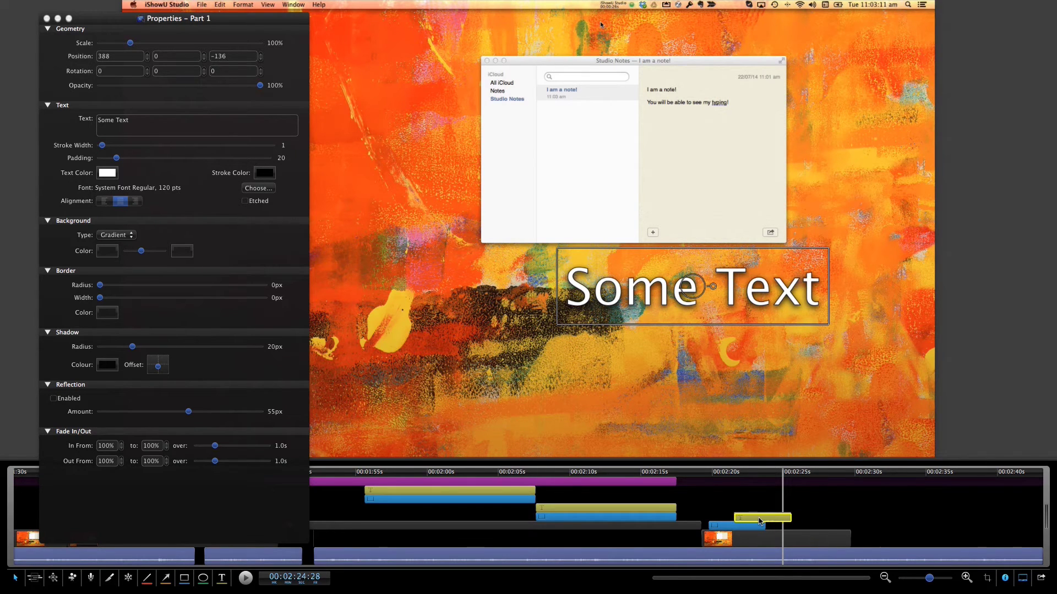
pyautogui.moveTo(758, 522); pyautogui.dragTo(757, 529)
pyautogui.click(751, 516)
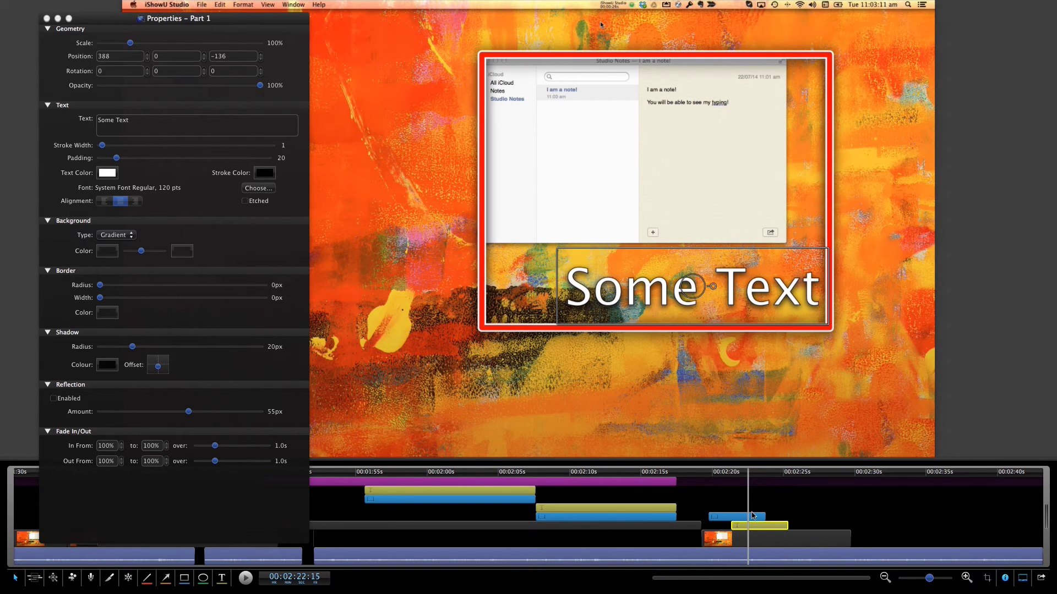
pyautogui.moveTo(753, 529); pyautogui.dragTo(752, 507)
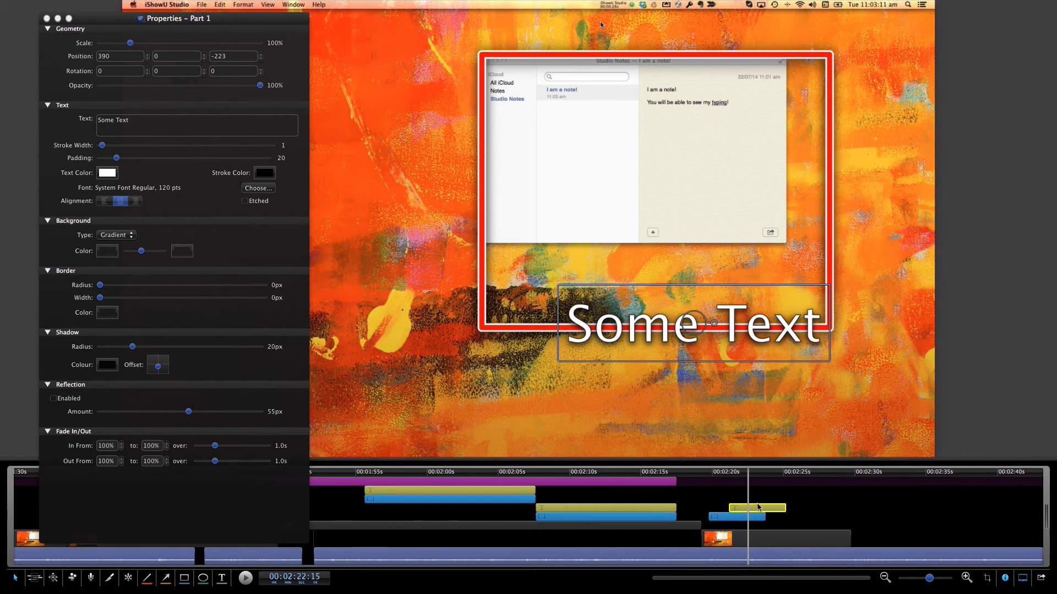
pyautogui.moveTo(757, 509); pyautogui.dragTo(758, 529)
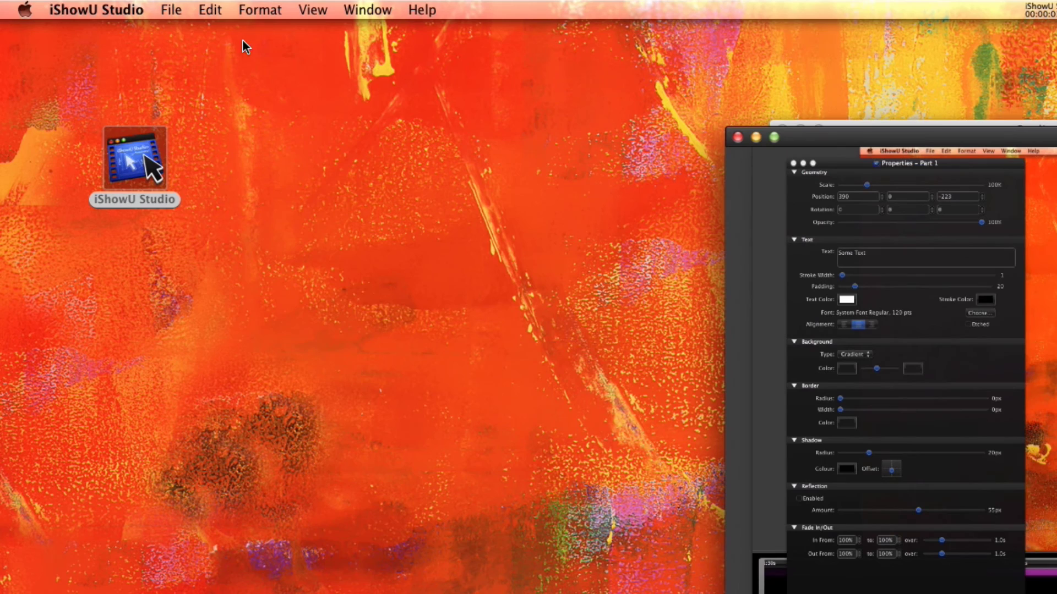
# - Open the recording's Share options, then the Help menu with the downloadable manual
pyautogui.click(167, 13)
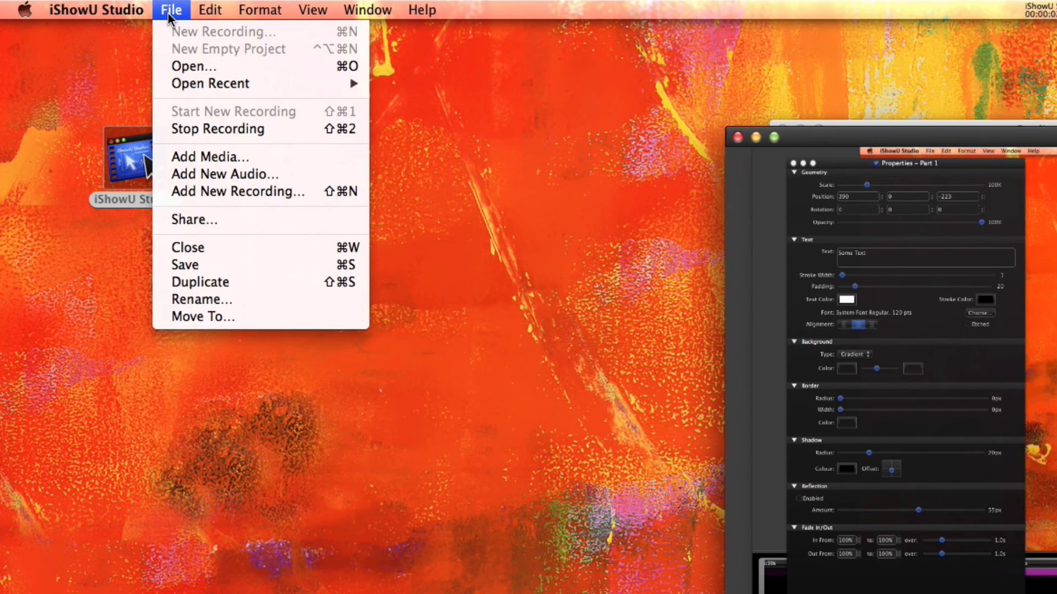
pyautogui.click(248, 222)
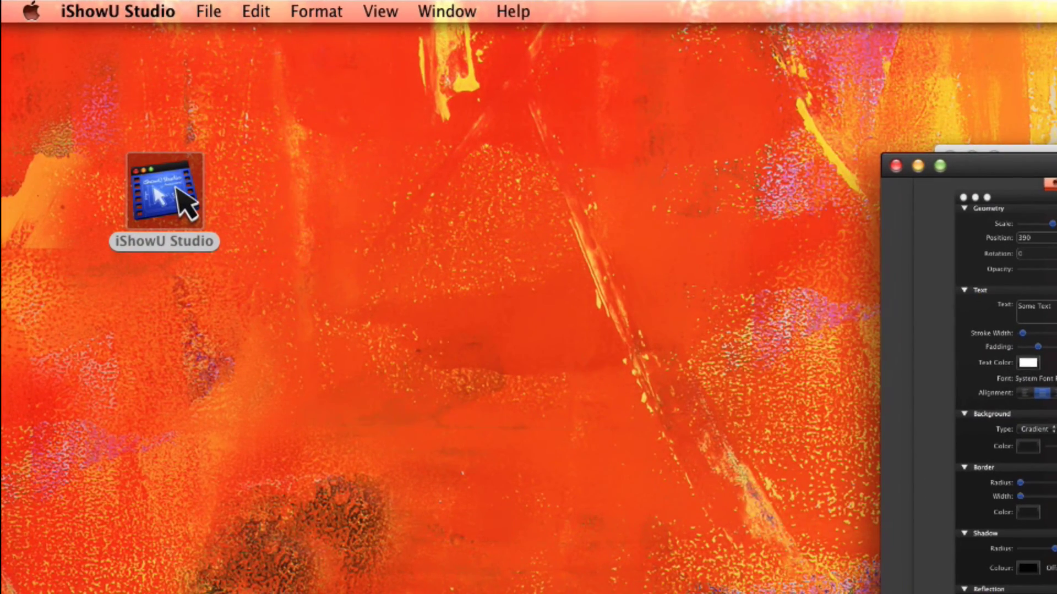
pyautogui.click(512, 11)
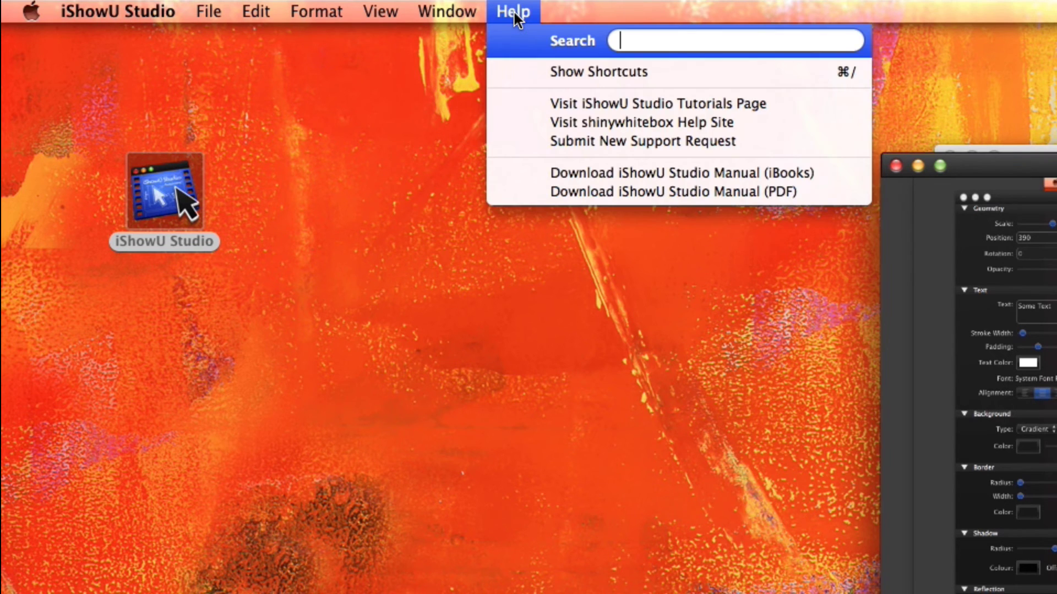